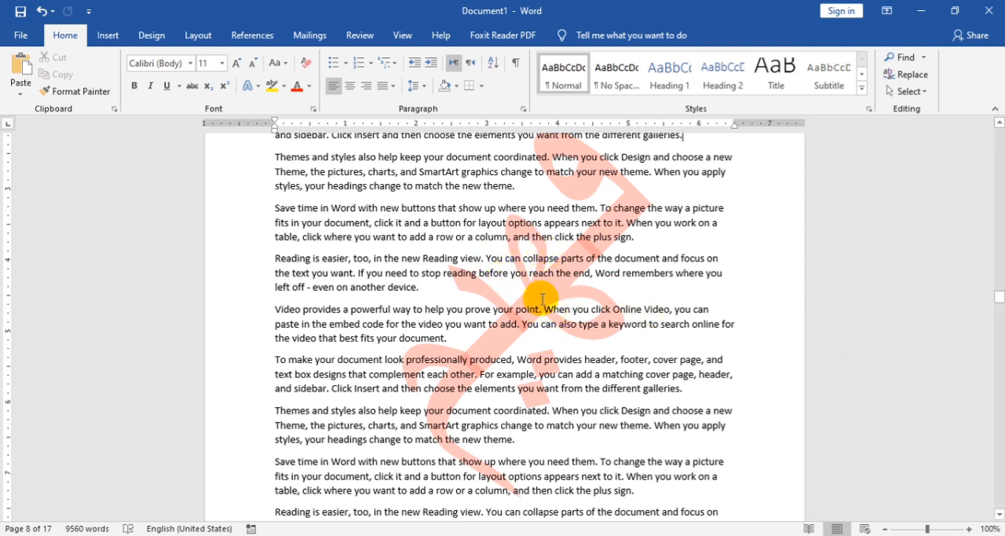
Step: Examine the document in a multiple-page view to see which pages carry the watermark
scroll(581, 219, "up", 1)
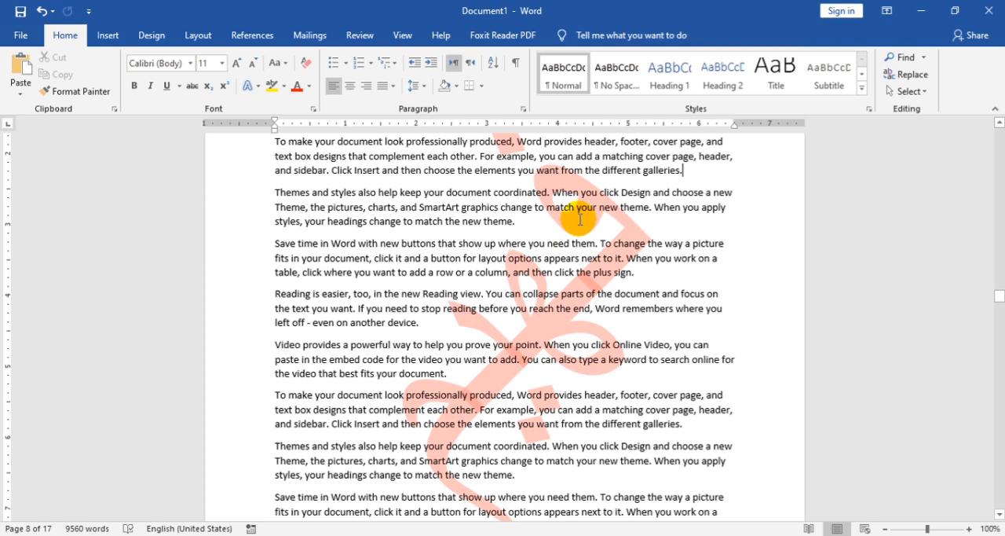
scroll(577, 216, "up", 1)
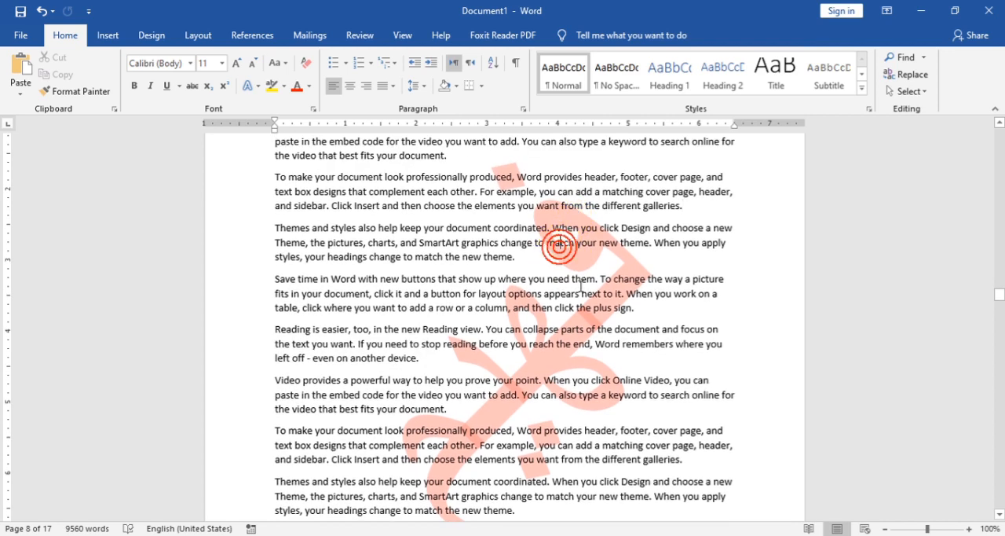
scroll(562, 240, "down", 7)
scroll(560, 229, "up", 15)
scroll(562, 205, "down", 6)
left_click(399, 35)
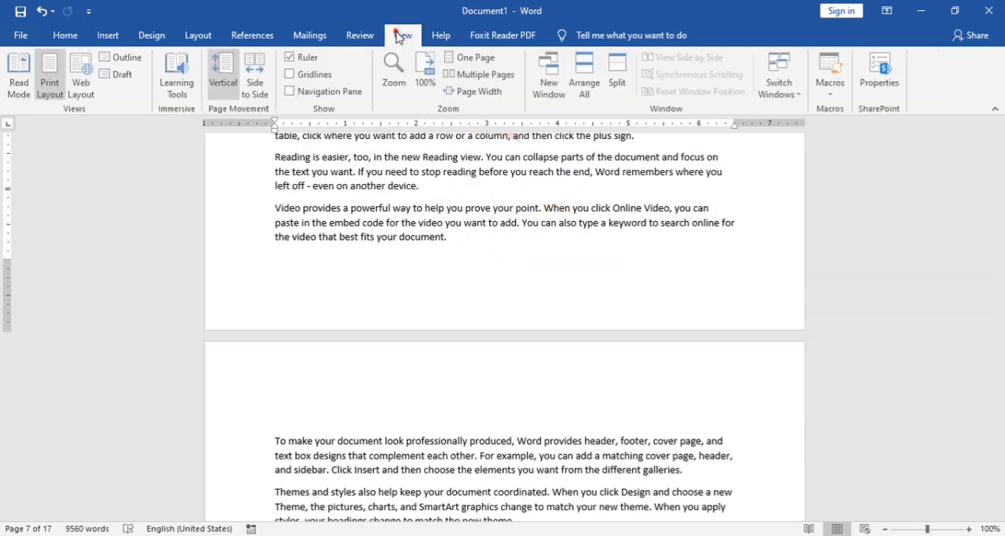
left_click(497, 77)
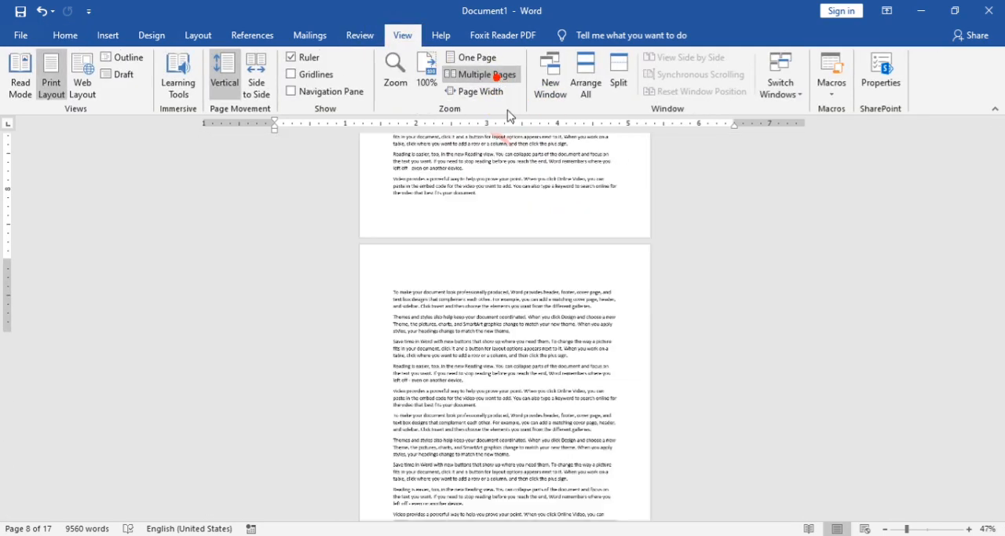
scroll(505, 358, "up", 4)
scroll(511, 339, "up", 4)
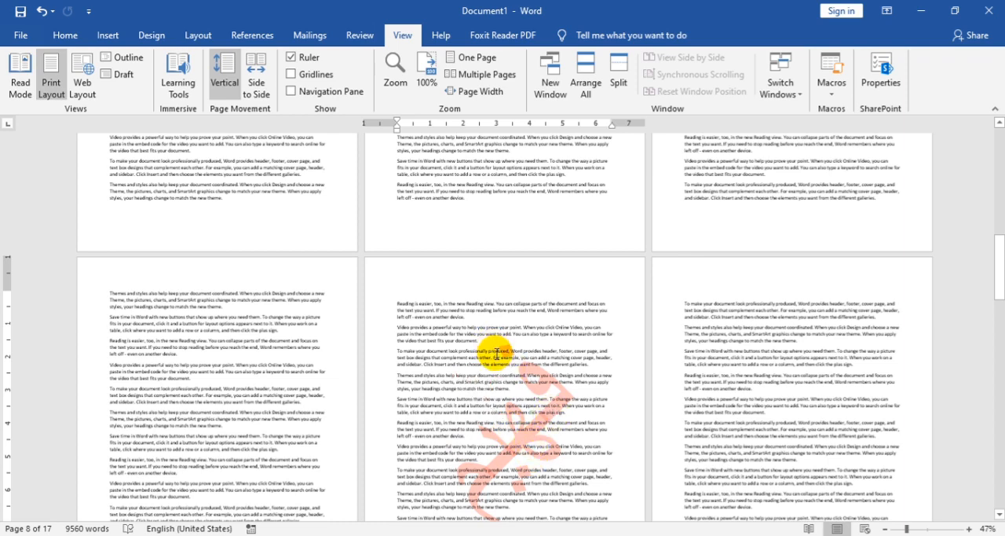
scroll(492, 353, "down", 7)
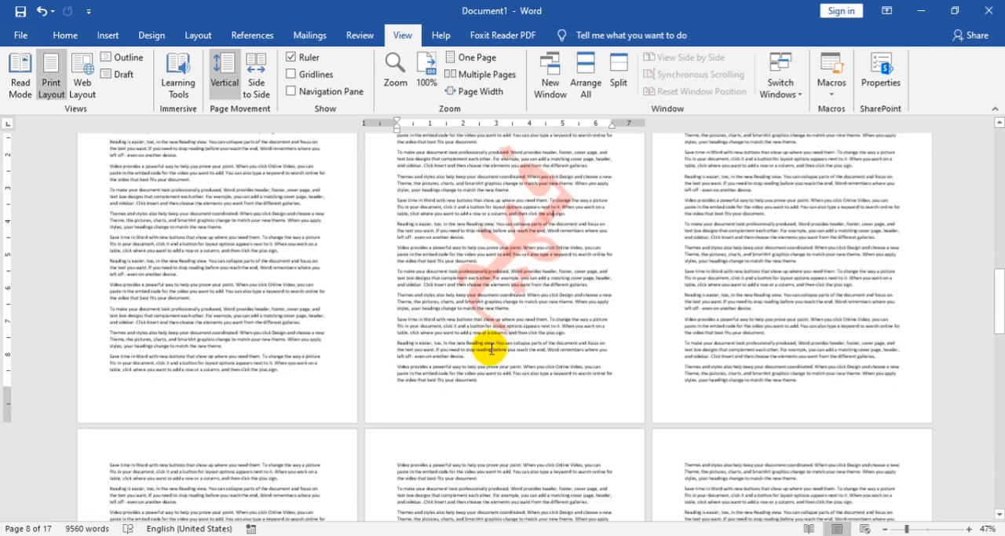
scroll(491, 347, "up", 12)
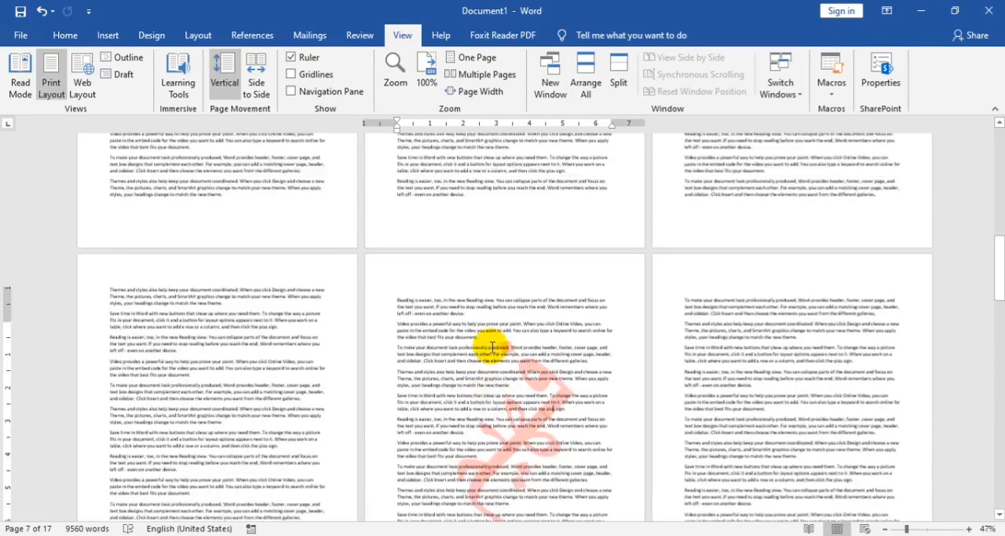
Step: Close the watermarked document without saving it and create a new blank document
key("ctrl+w")
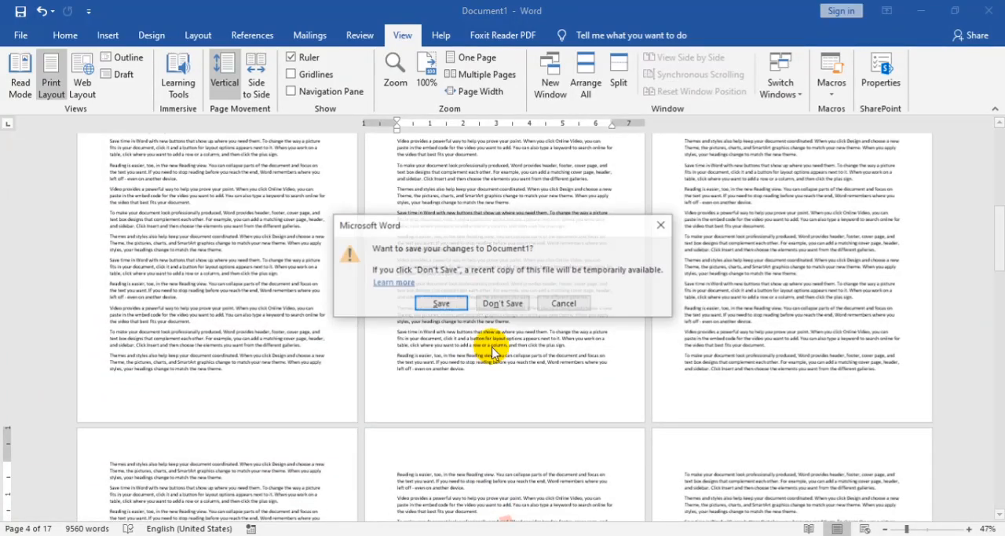
left_click(441, 305)
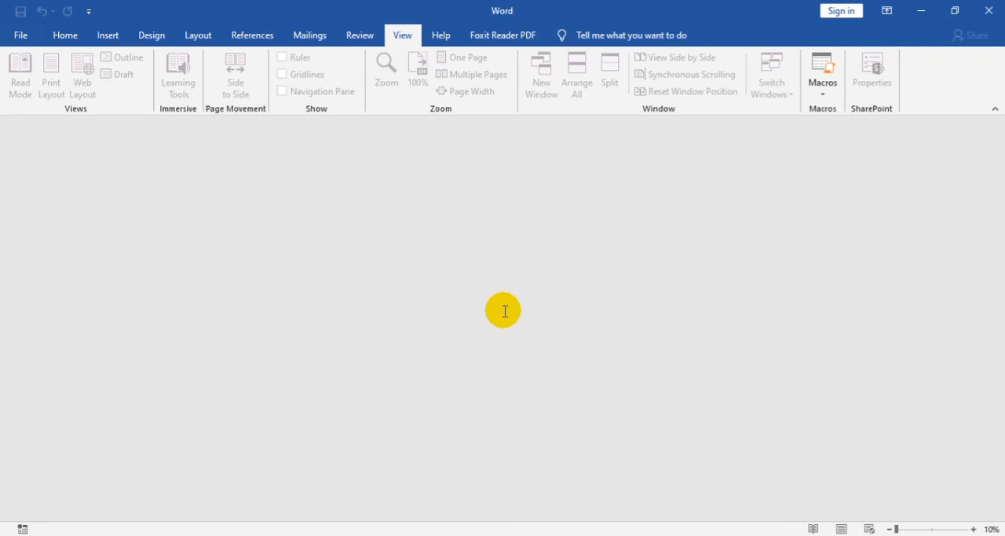
key("ctrl+n")
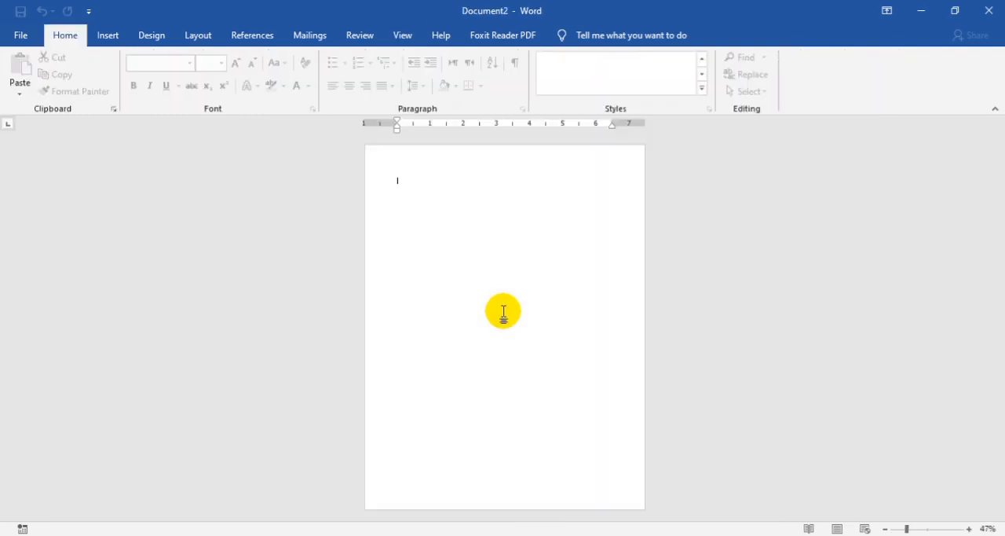
Step: Fill the blank document with sample text generated by =rand(200), viewed at 100% zoom
left_click(402, 35)
left_click(426, 69)
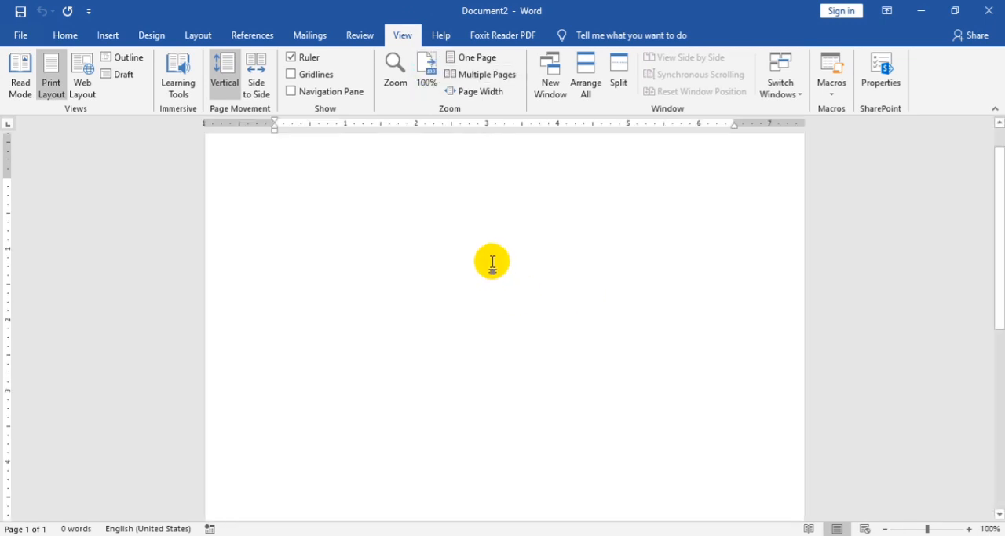
type("=")
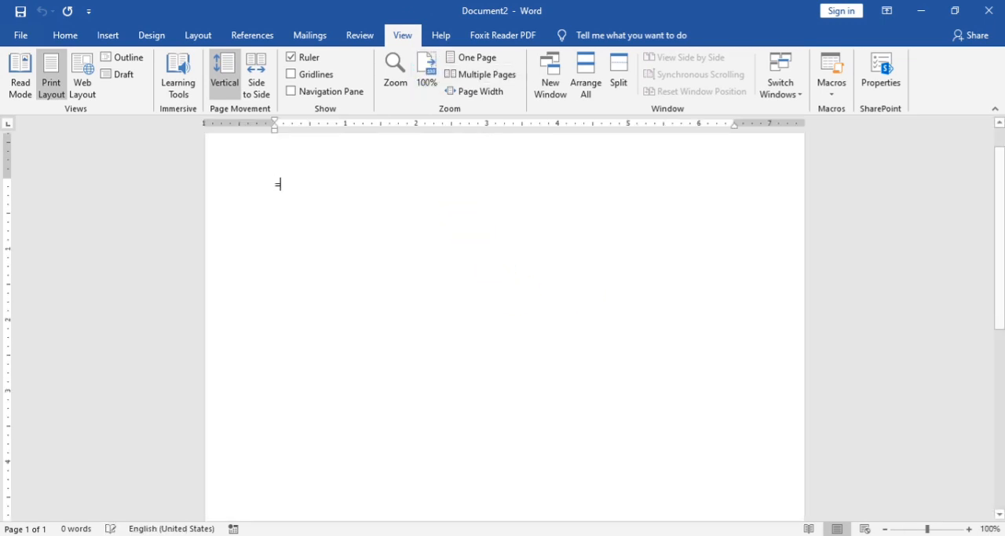
type("rand")
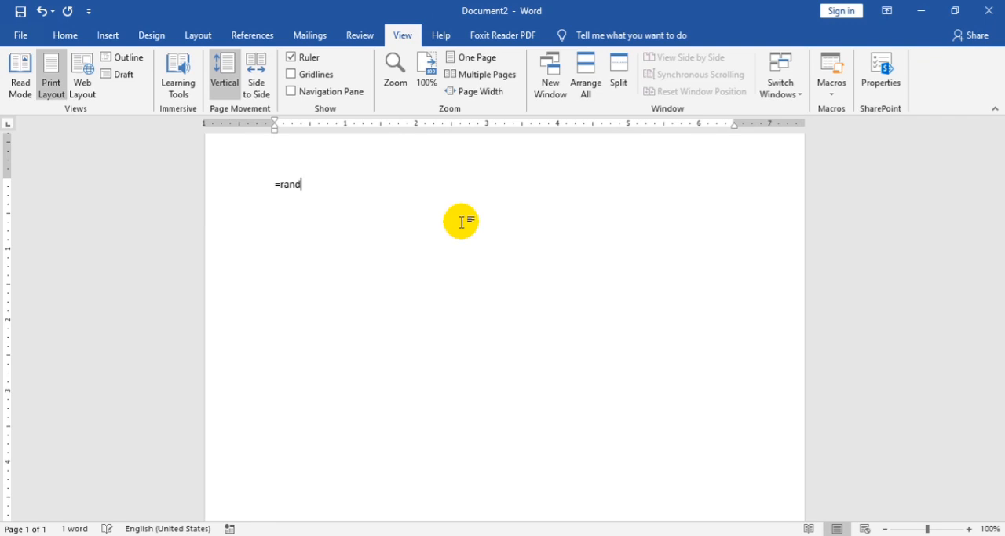
type("(200)")
key("Return")
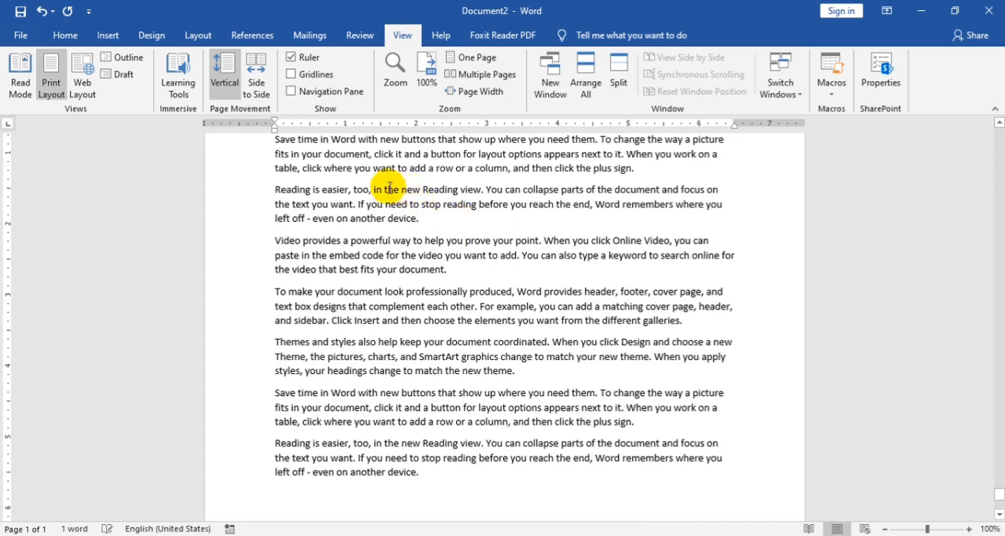
Step: Set up a custom text watermark, replacing the default text with the person's name in Arabic script
left_click(151, 35)
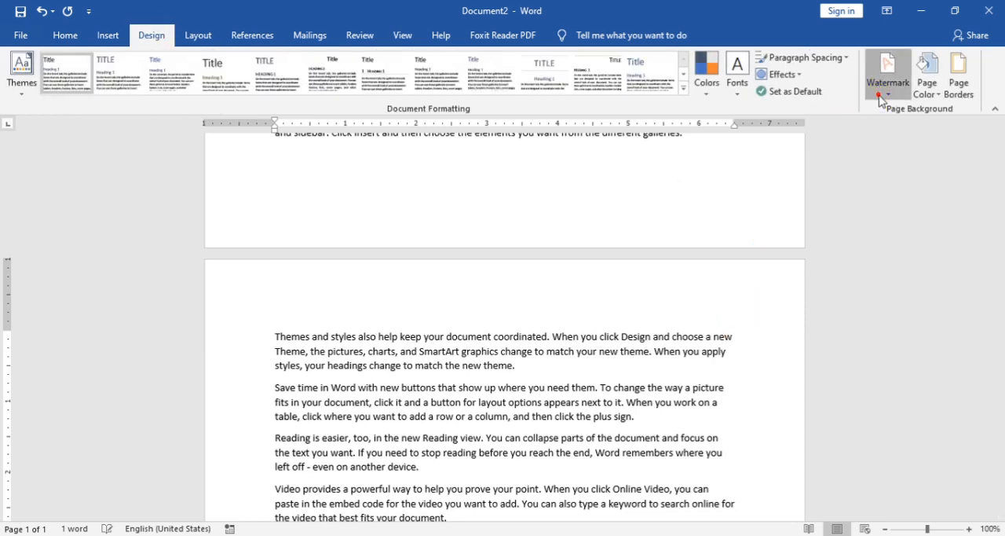
left_click(880, 100)
left_click(767, 408)
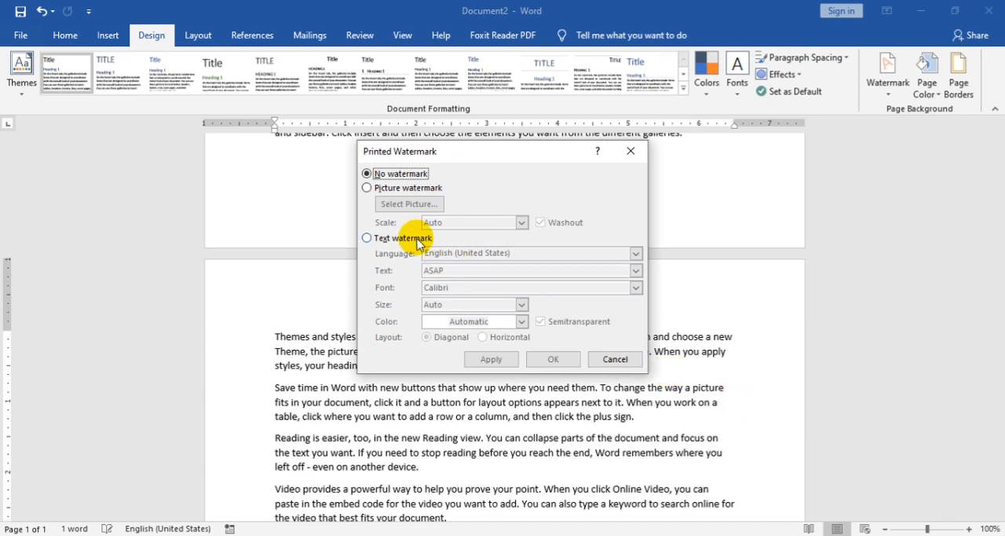
left_click(386, 237)
left_click(487, 272)
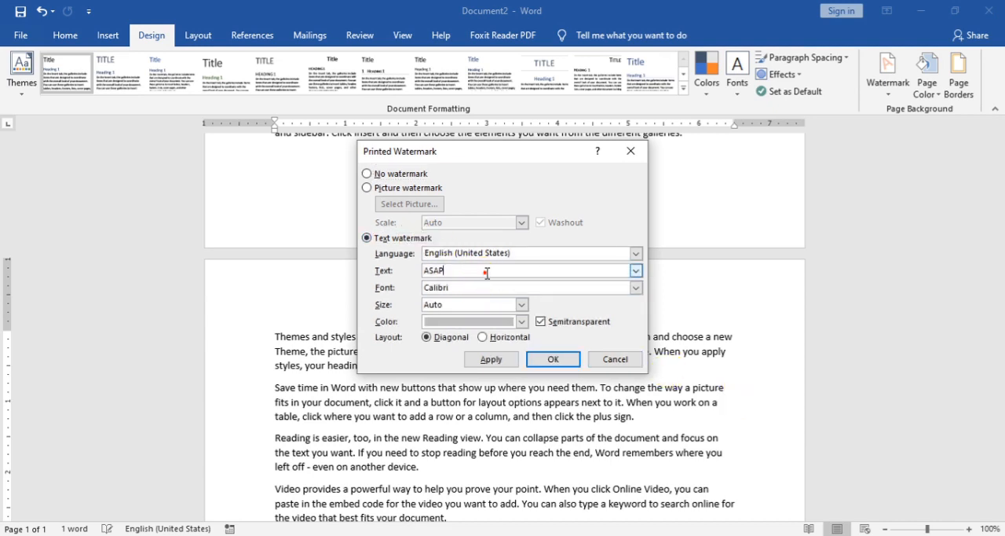
left_click(567, 366)
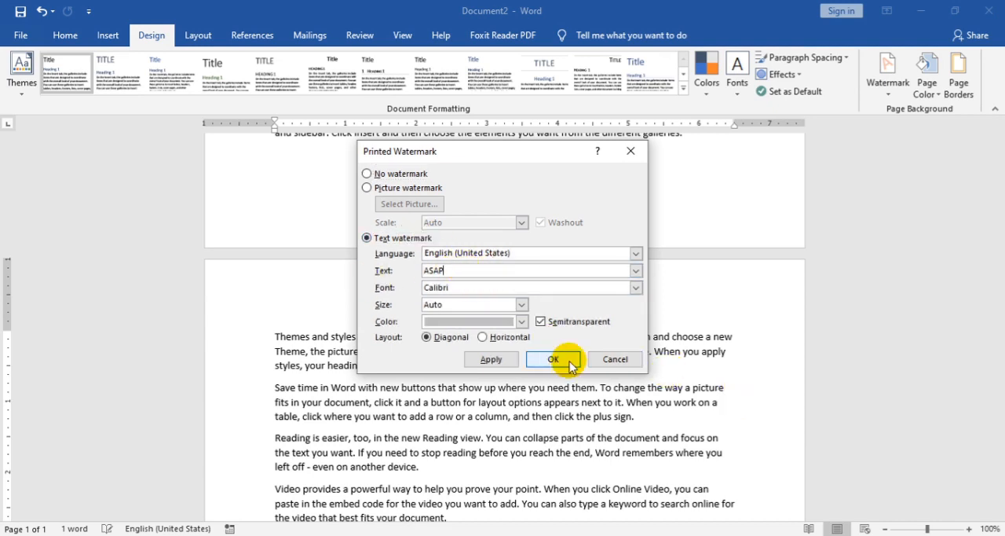
key("BackSpace")
key("BackSpace")
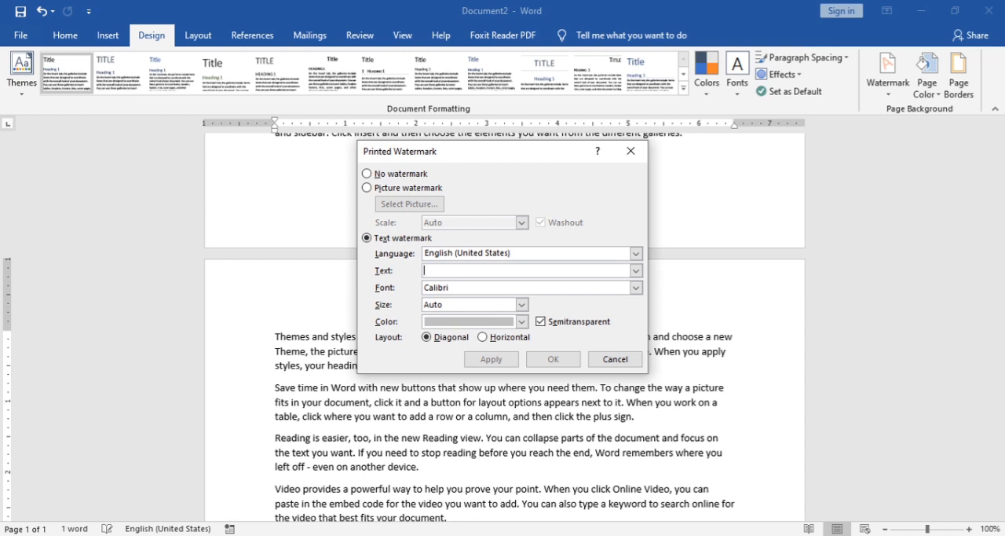
type("فهیم")
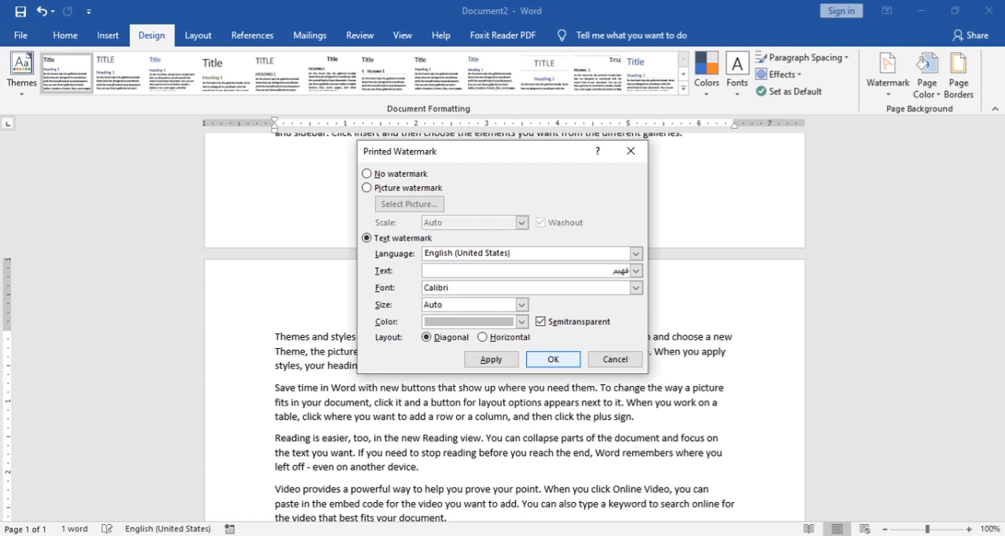
Step: Set the watermark colour to standard green, keeping it semitransparent and diagonal, and apply it to the document
left_click(520, 323)
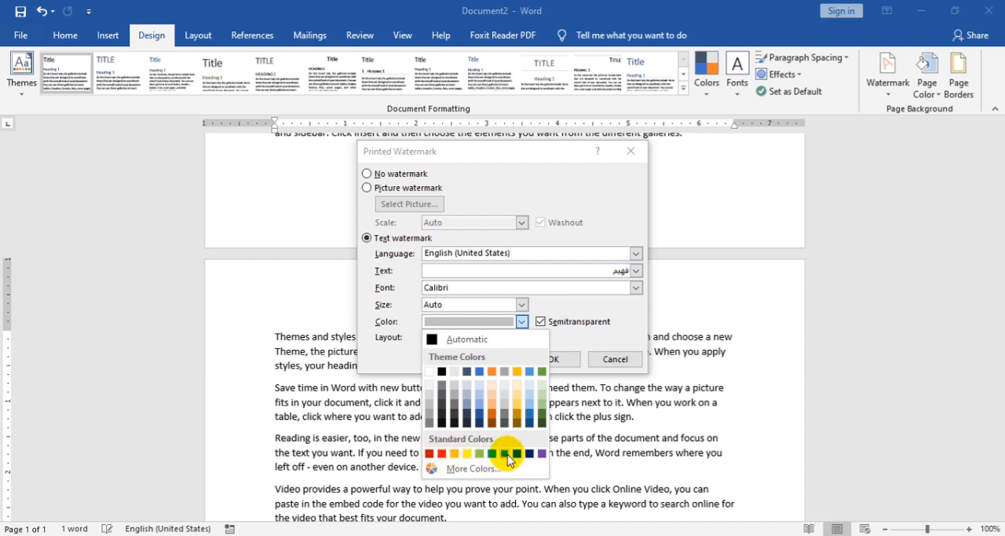
left_click(492, 453)
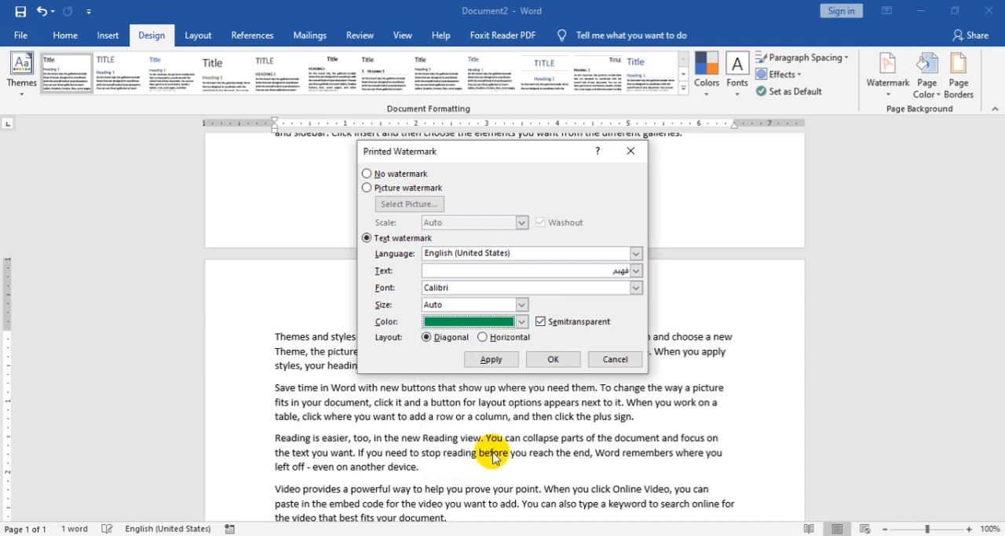
left_click(490, 358)
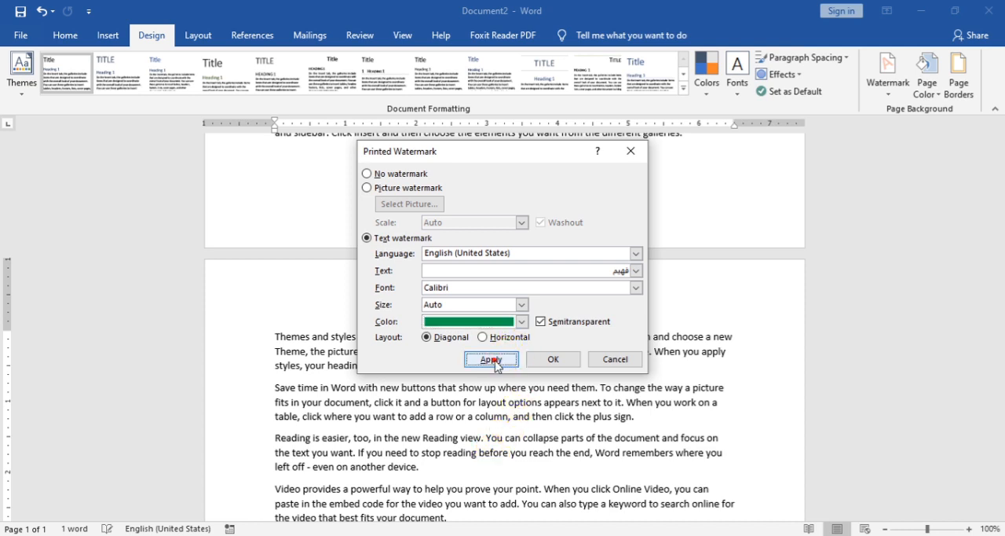
left_click(615, 359)
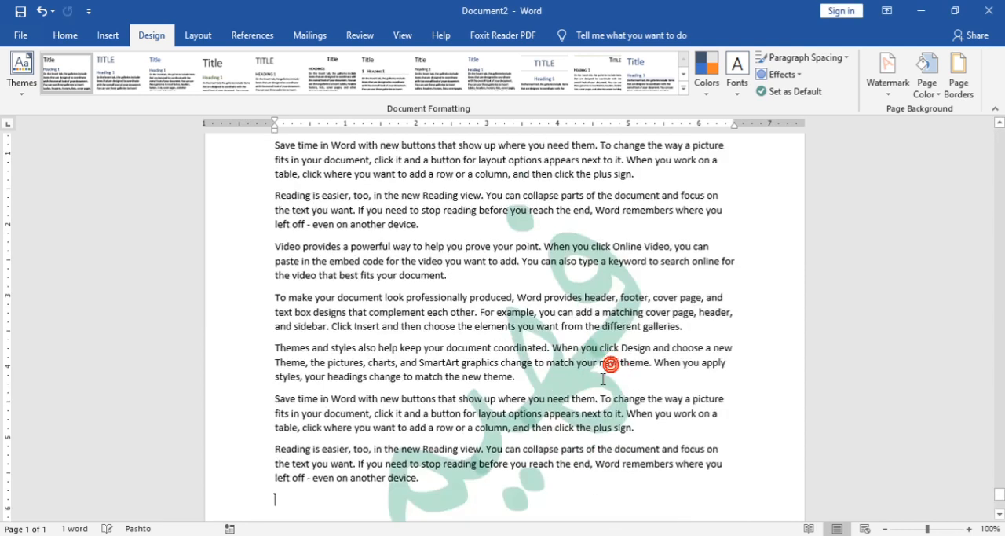
scroll(600, 324, "down", 2)
scroll(601, 325, "down", 4)
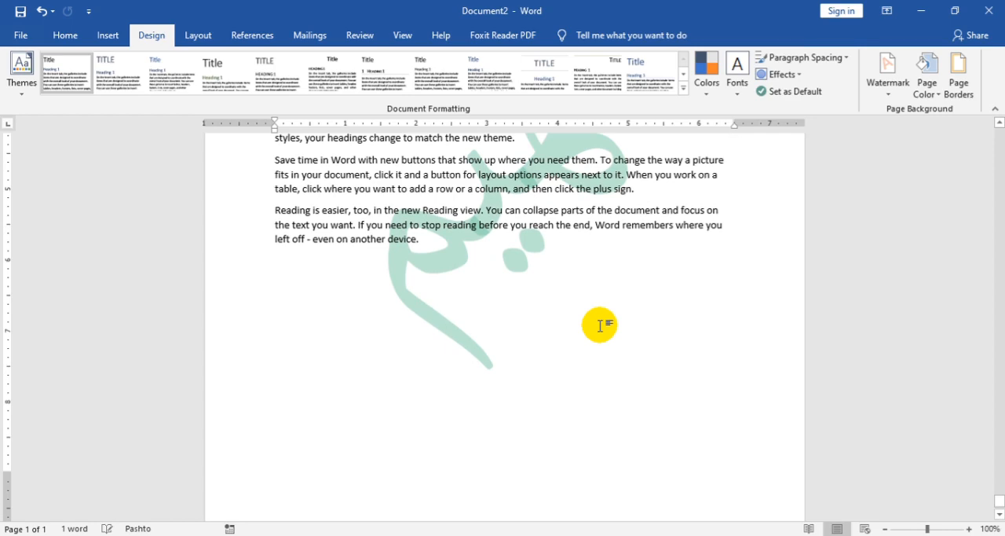
scroll(601, 318, "up", 10)
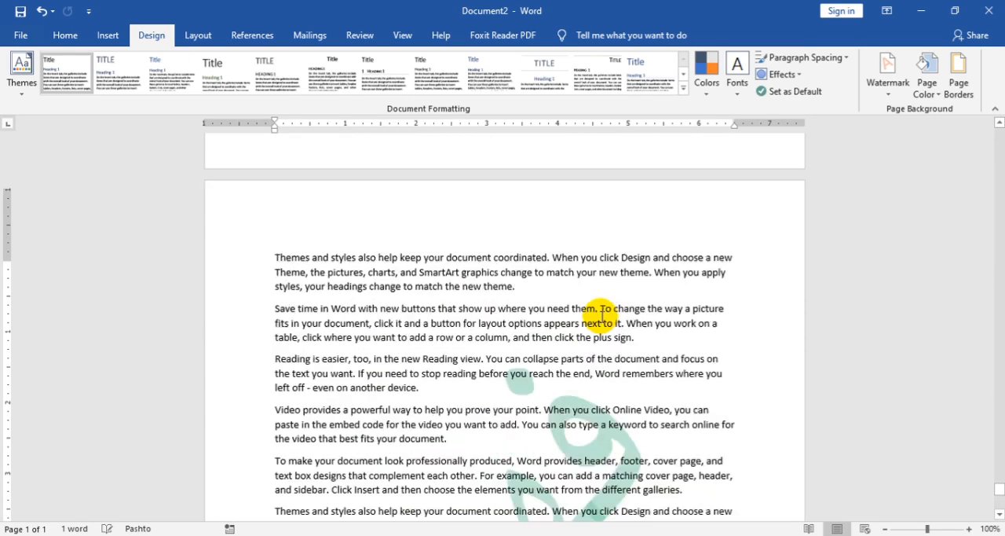
scroll(599, 314, "up", 10)
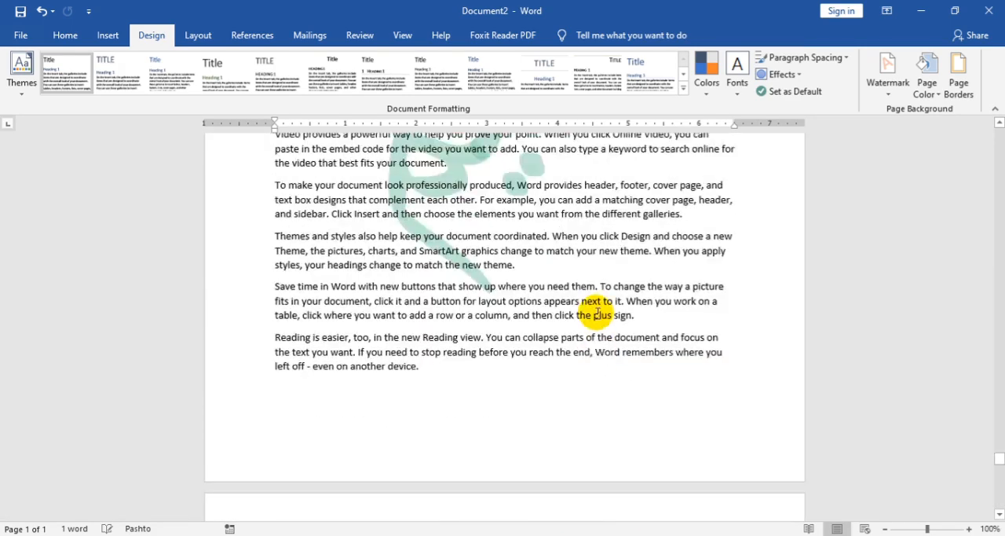
scroll(677, 302, "up", 3)
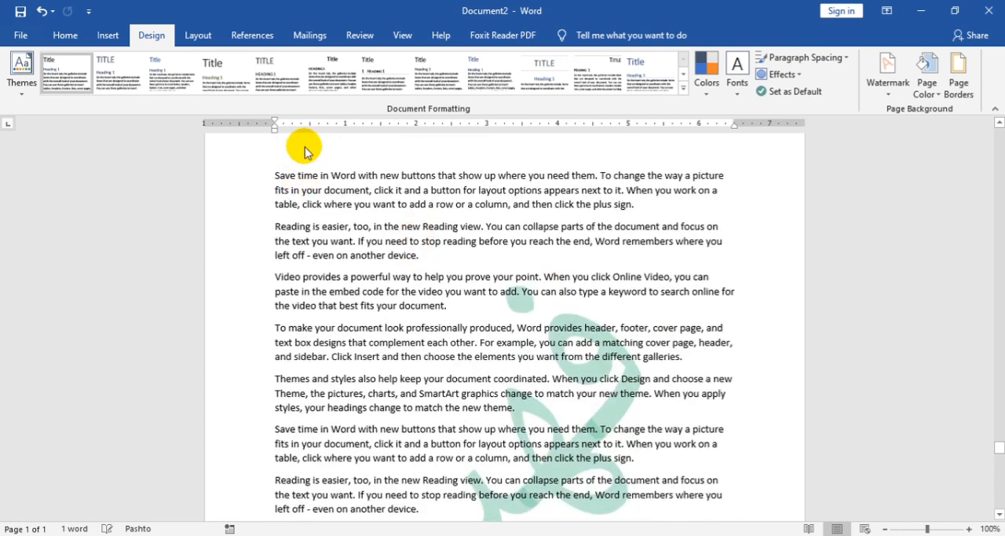
Step: Insert page numbers at the top of every page in the Plain Number 2 style, then leave header editing
left_click(108, 34)
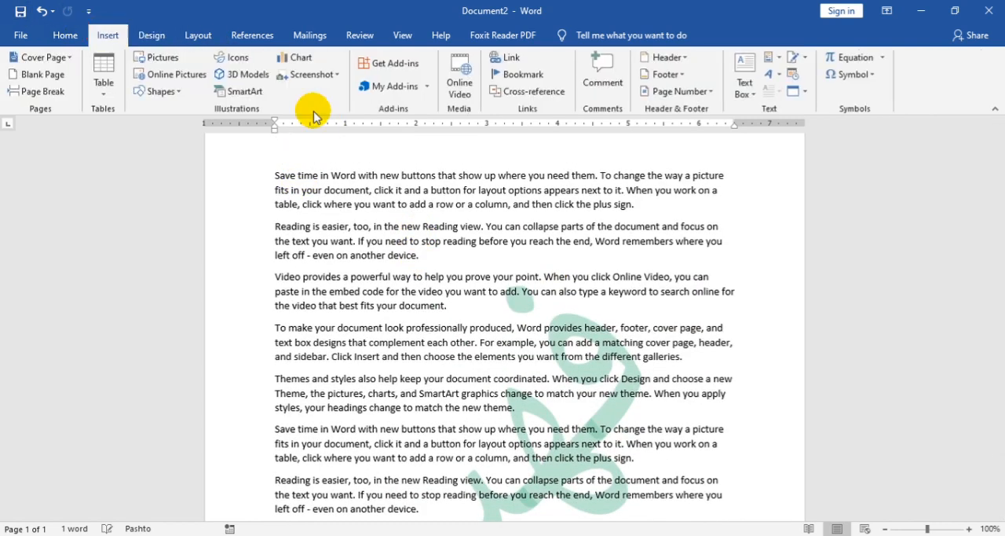
left_click(711, 92)
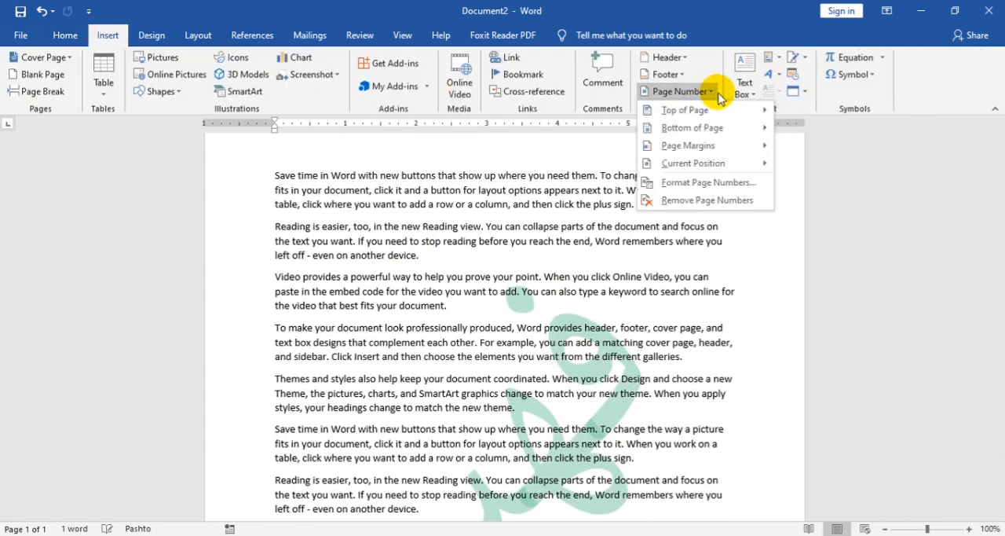
mouse_move(724, 114)
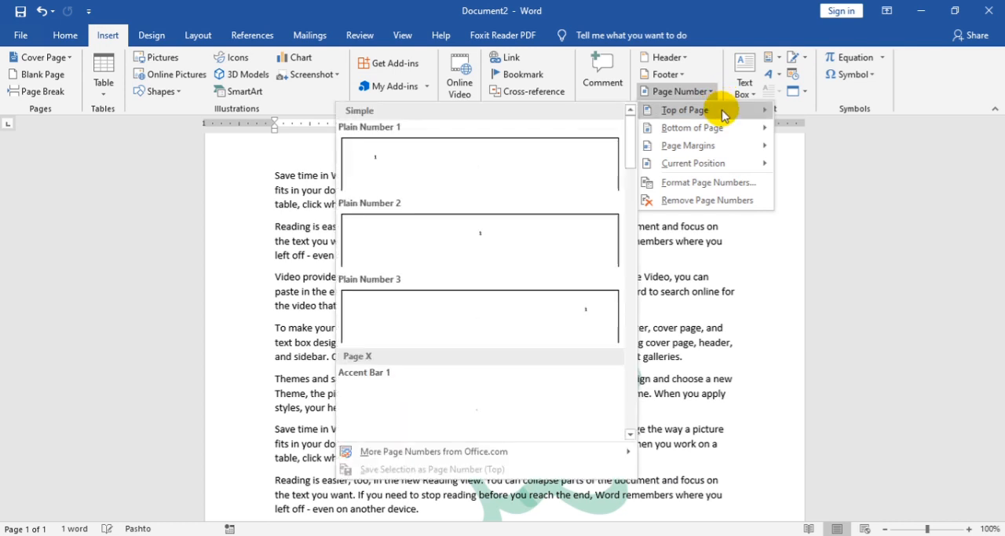
left_click(528, 243)
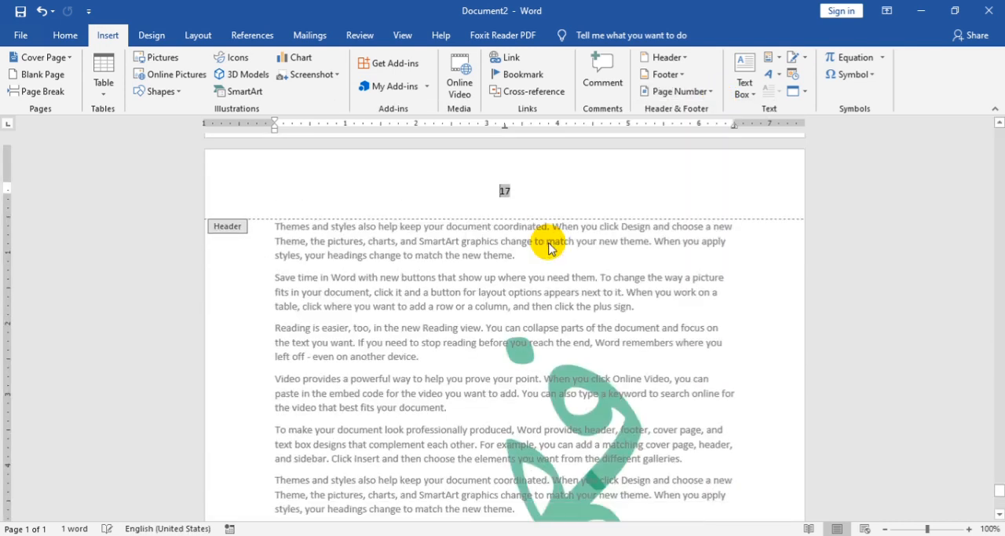
double_click(490, 340)
scroll(747, 249, "up", 2)
scroll(747, 247, "down", 6)
Step: Insert a Next Page section break at the end of page 5 and unlink the page 6 header from the previous section
left_click_drag(999, 487, 998, 240)
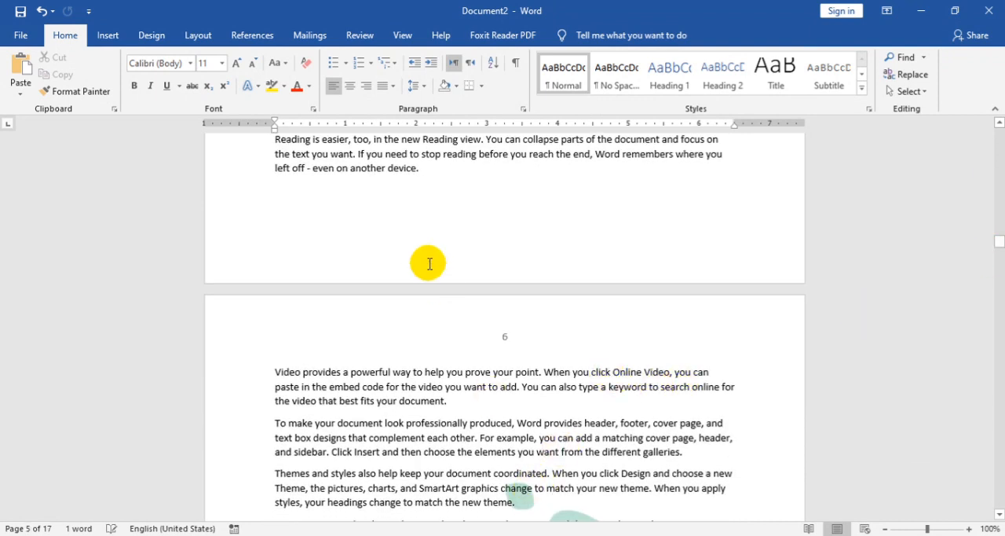
left_click(420, 172)
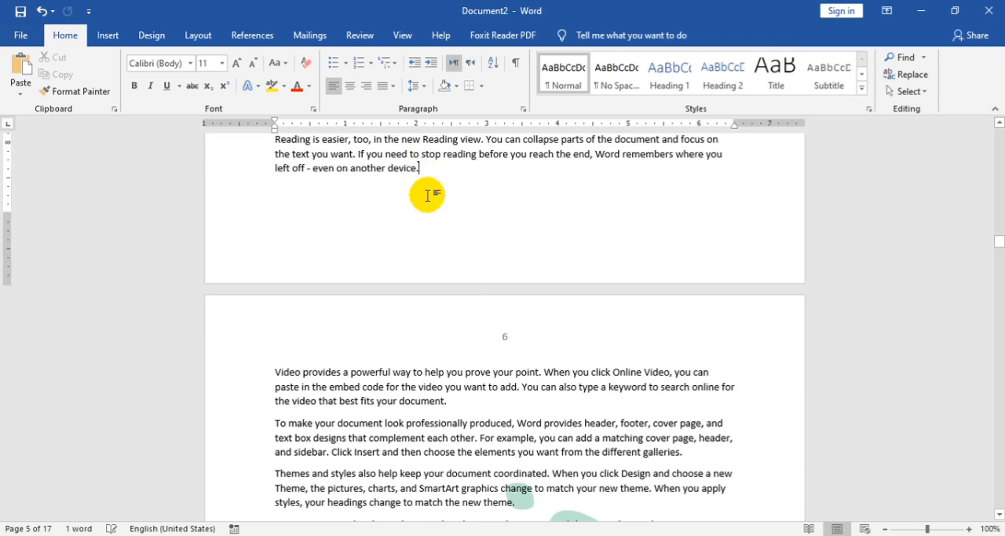
left_click(191, 35)
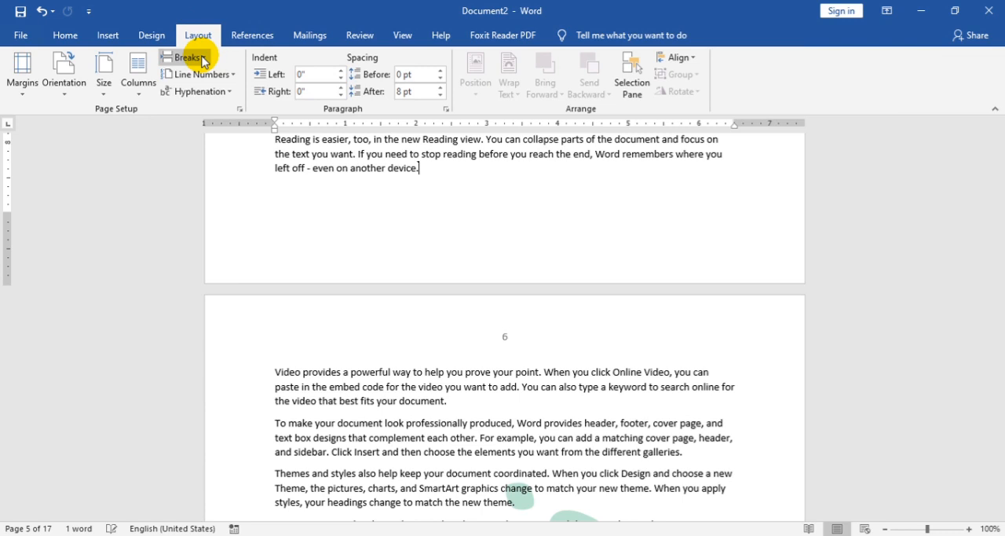
left_click(199, 58)
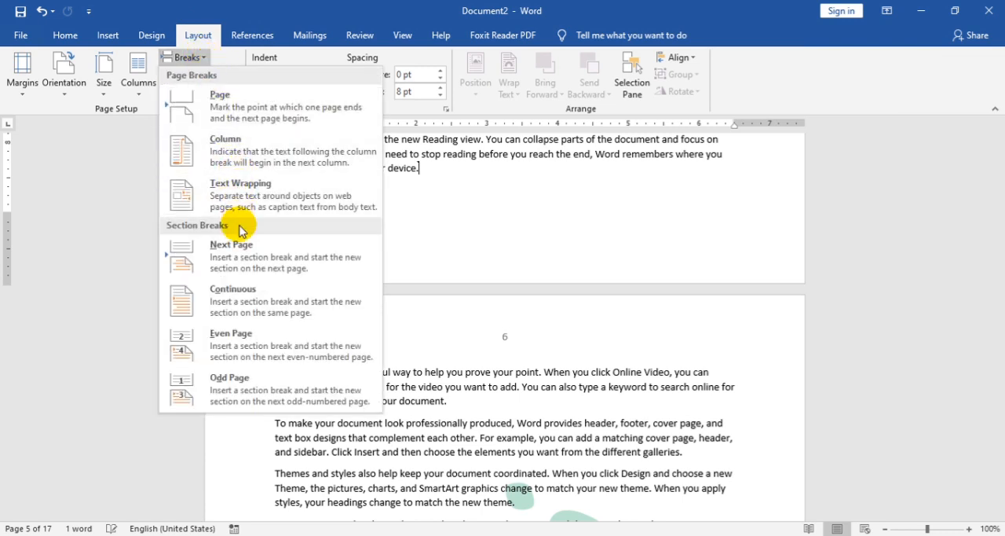
left_click(225, 259)
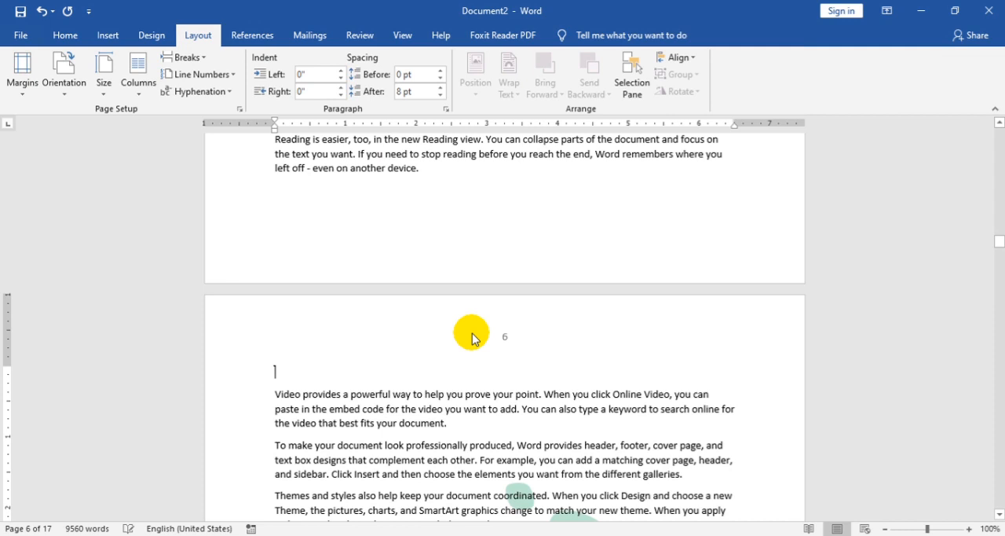
double_click(471, 338)
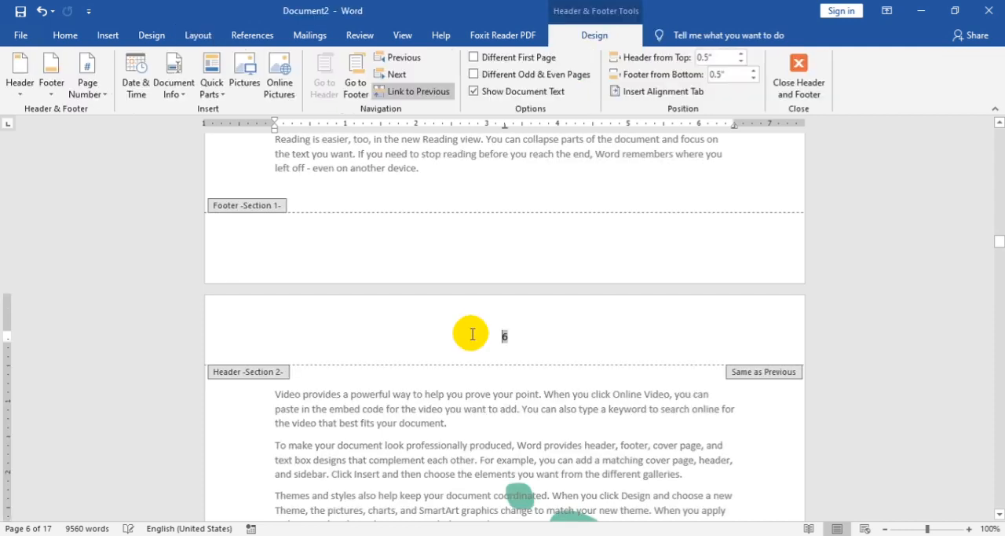
left_click(414, 93)
Step: Insert a Next Page section break at the end of page 6 and unlink the page 7 header from the previous section
scroll(456, 299, "down", 10)
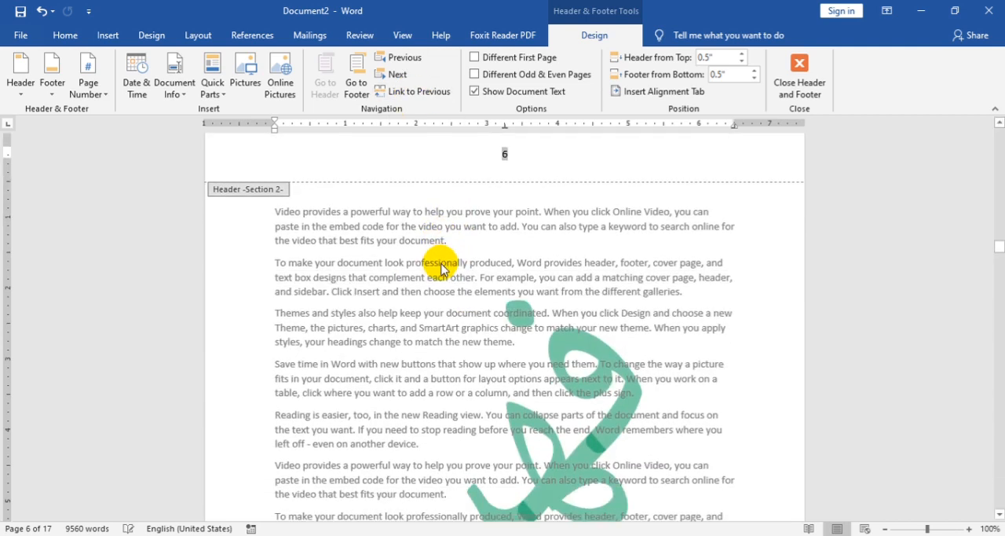
scroll(539, 377, "down", 2)
double_click(684, 371)
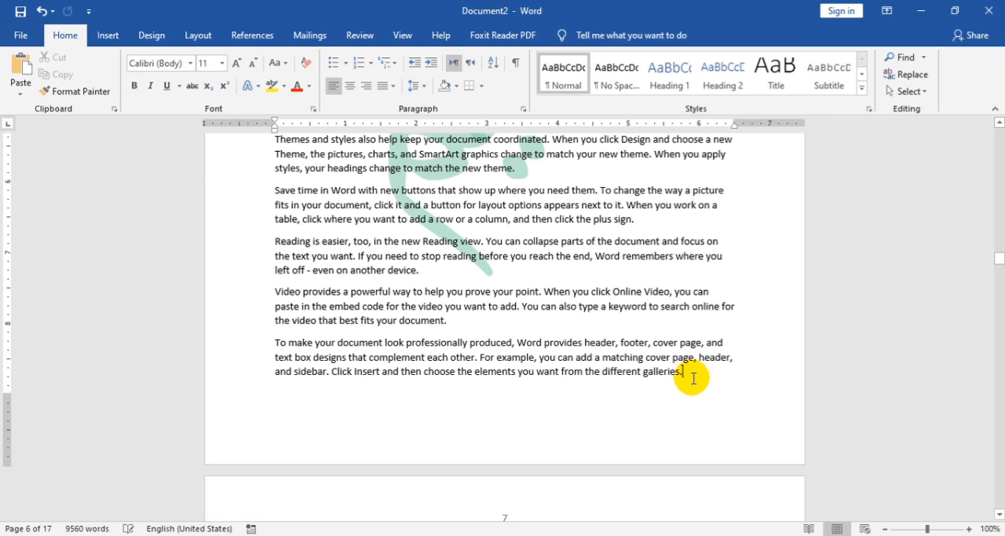
left_click(205, 40)
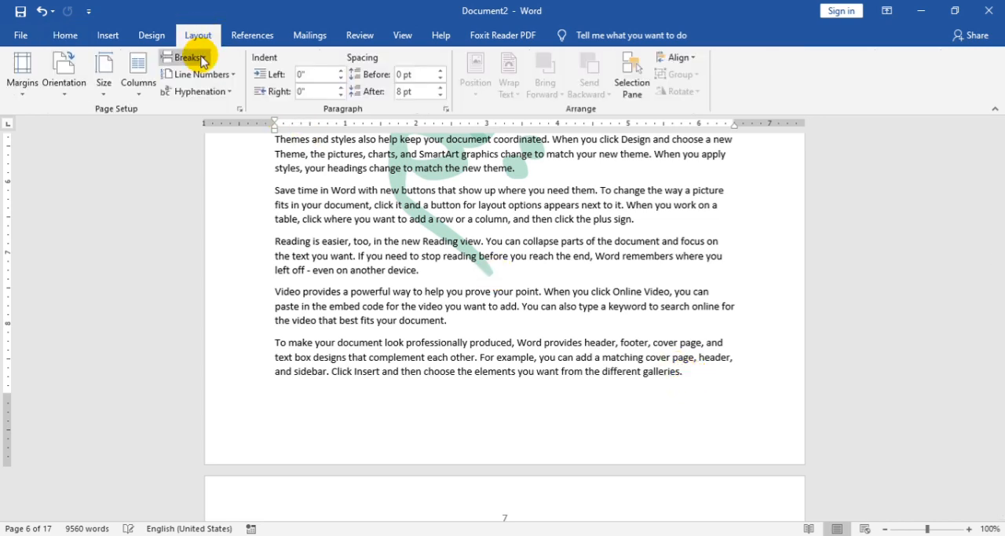
left_click(203, 58)
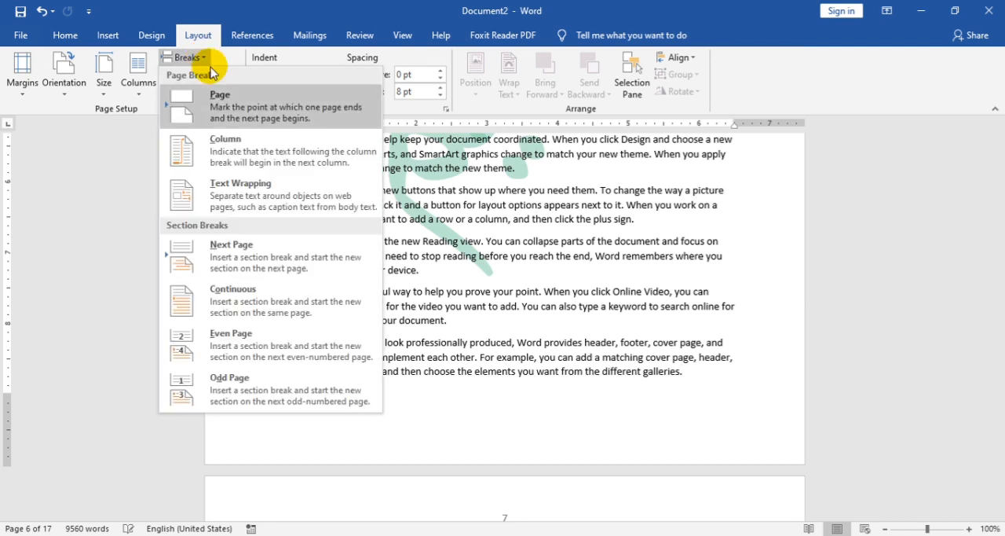
left_click(284, 265)
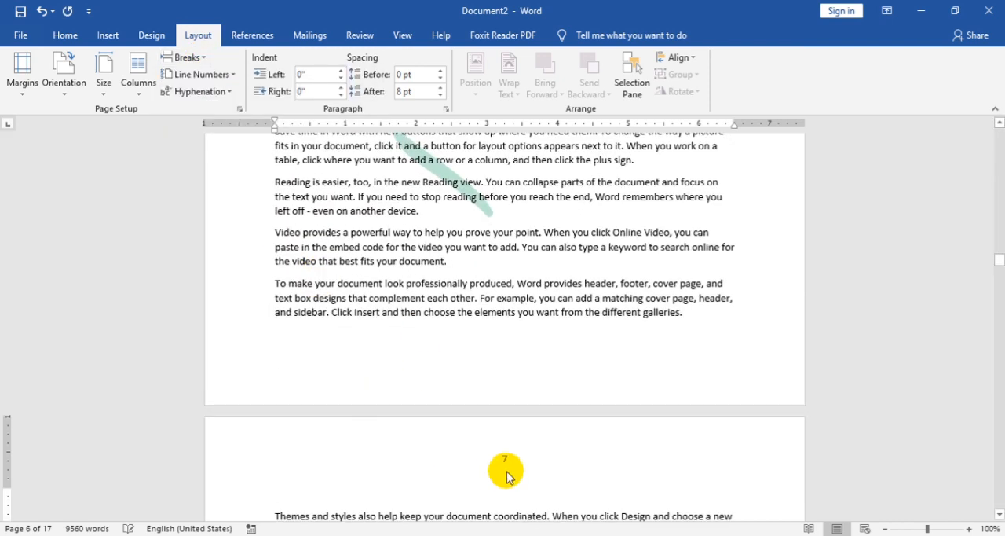
double_click(503, 462)
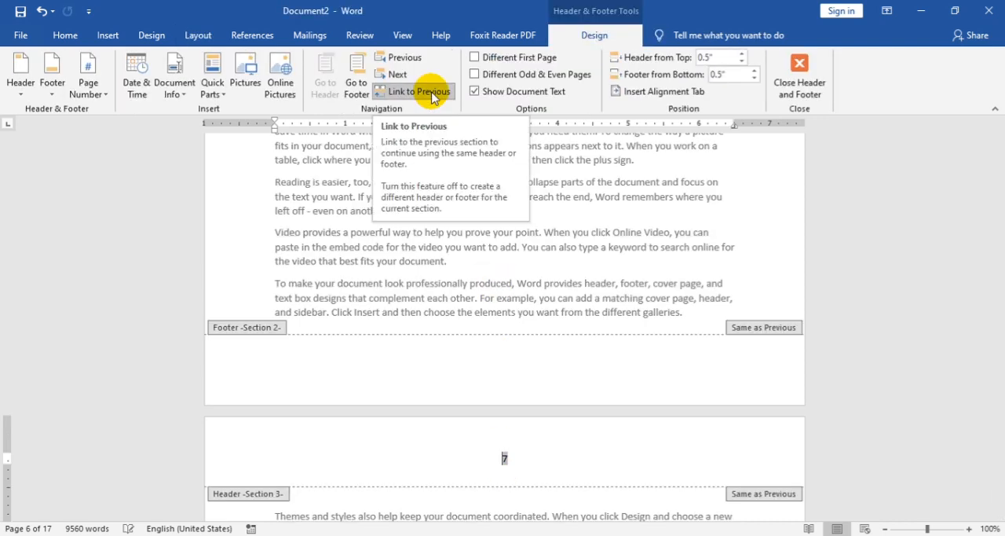
left_click(418, 91)
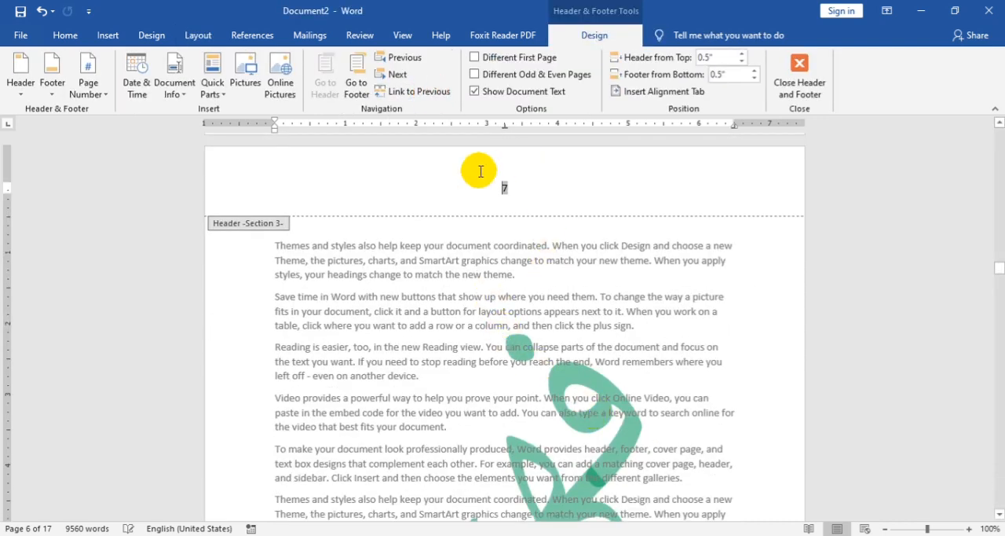
Step: Delete the watermark object on page 7 from the section 3 header
left_click(445, 206)
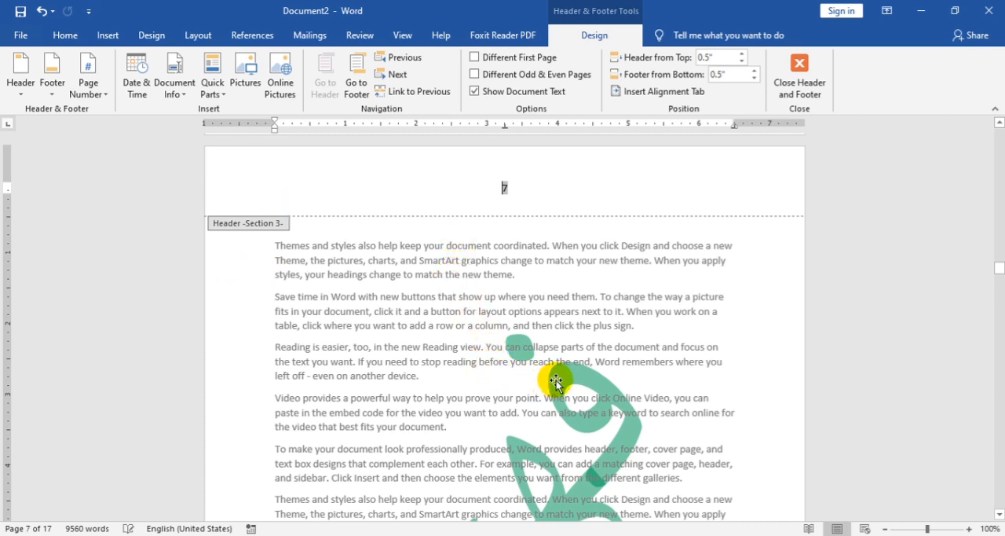
left_click(579, 409)
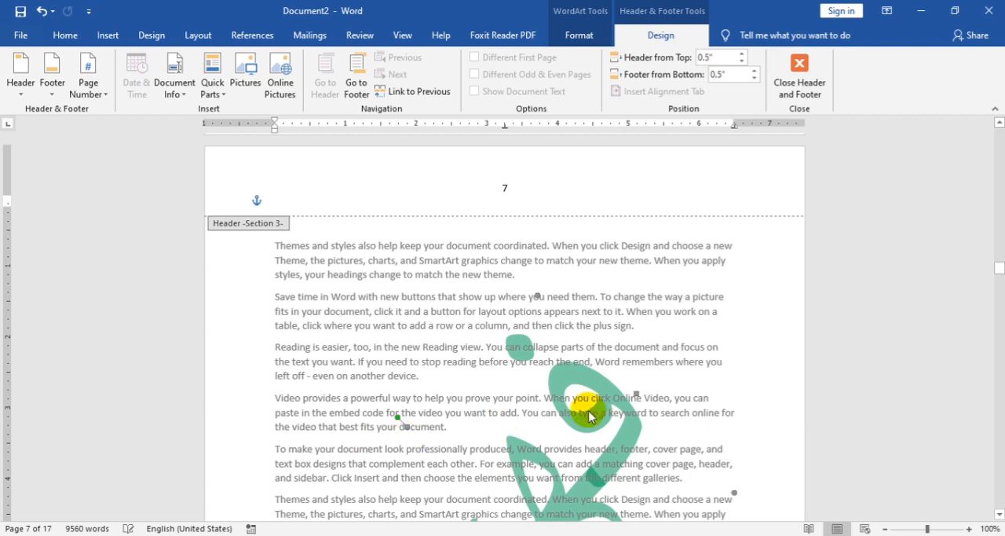
scroll(581, 373, "down", 2)
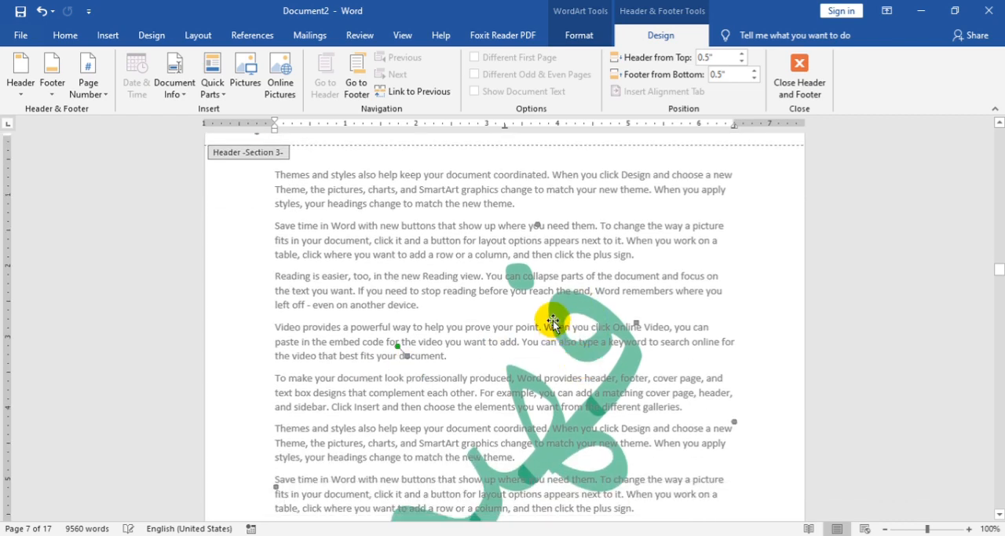
key("Delete")
Step: Delete the watermark object on page 5 from the section 1 header, then leave header editing
scroll(546, 321, "up", 6)
scroll(539, 318, "up", 15)
scroll(540, 314, "up", 20)
scroll(511, 408, "up", 5)
left_click(461, 322)
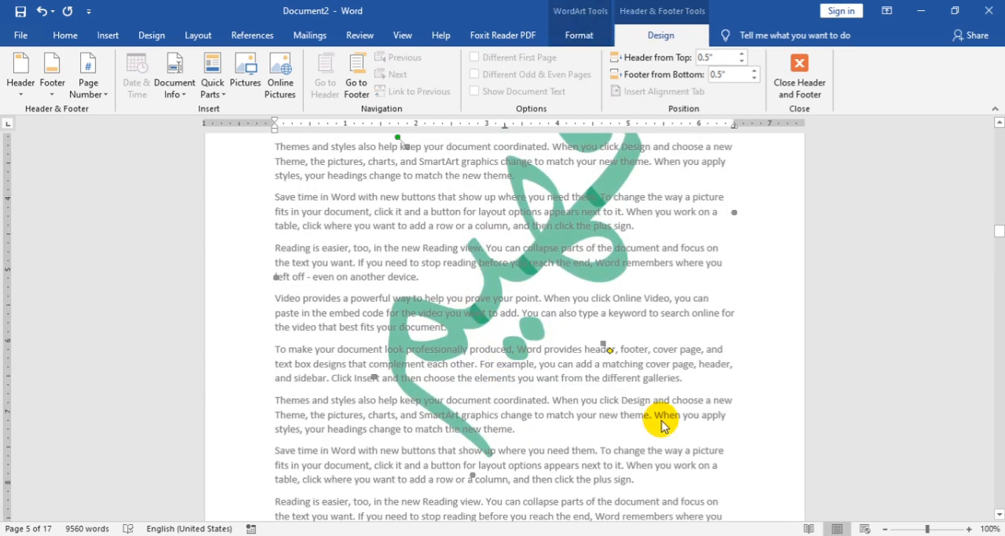
key("Delete")
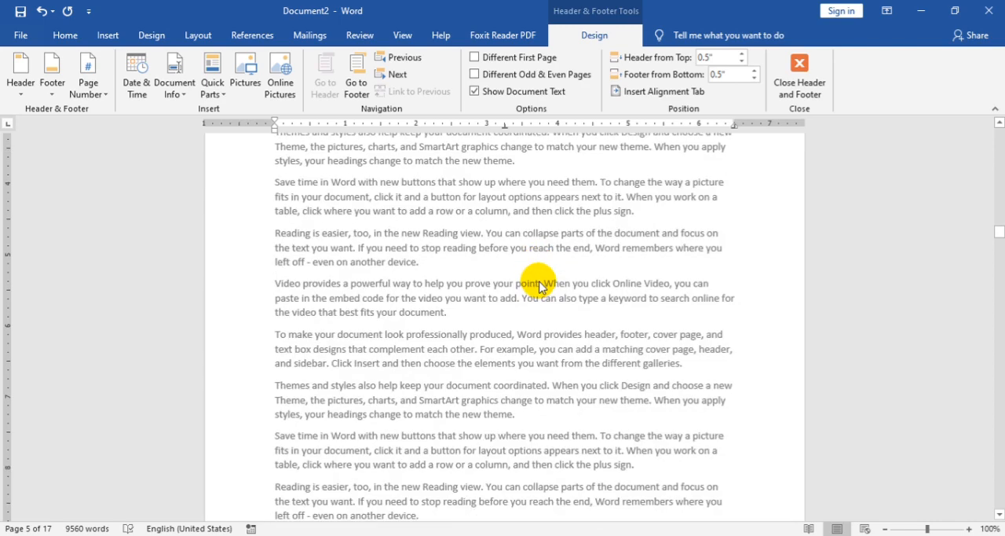
scroll(538, 285, "down", 12)
scroll(539, 295, "down", 1)
scroll(547, 295, "up", 1)
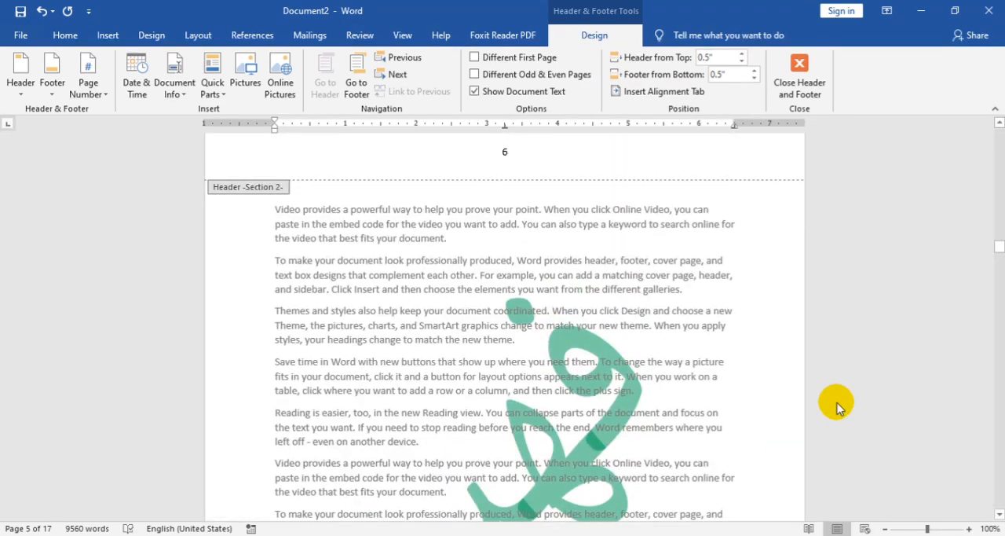
left_click(798, 78)
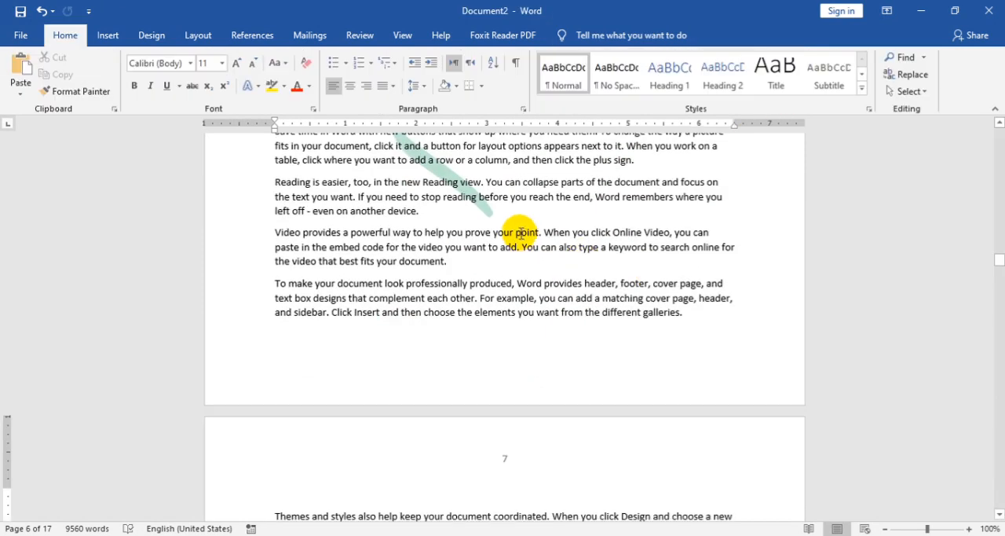
Step: Show multiple pages side by side and check which pages before and after page 6 carry the watermark
left_click(410, 39)
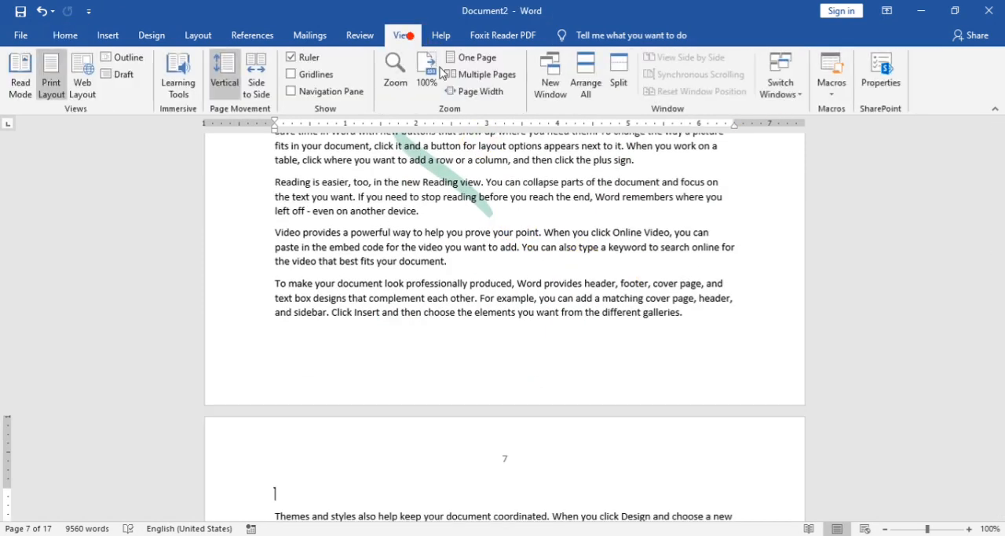
left_click(486, 77)
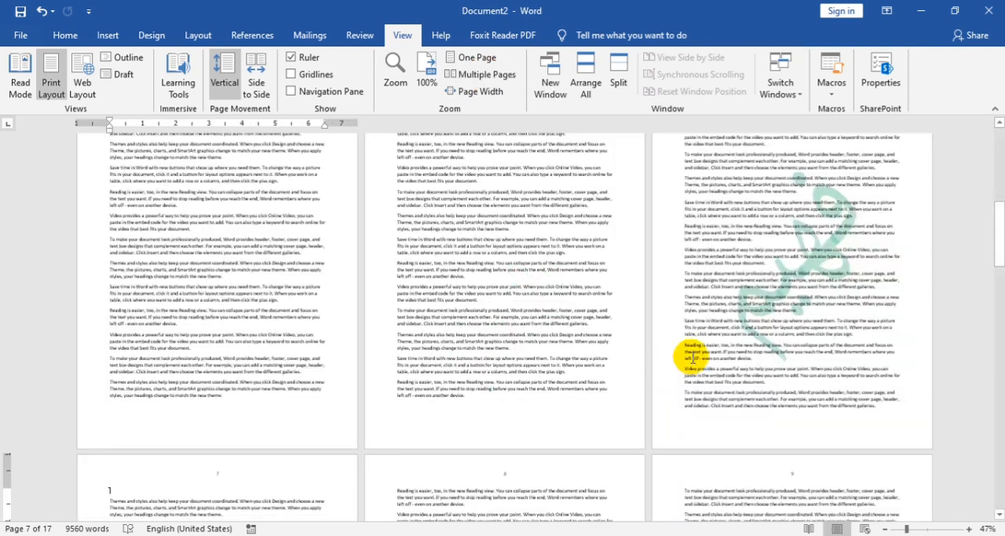
scroll(620, 322, "up", 10)
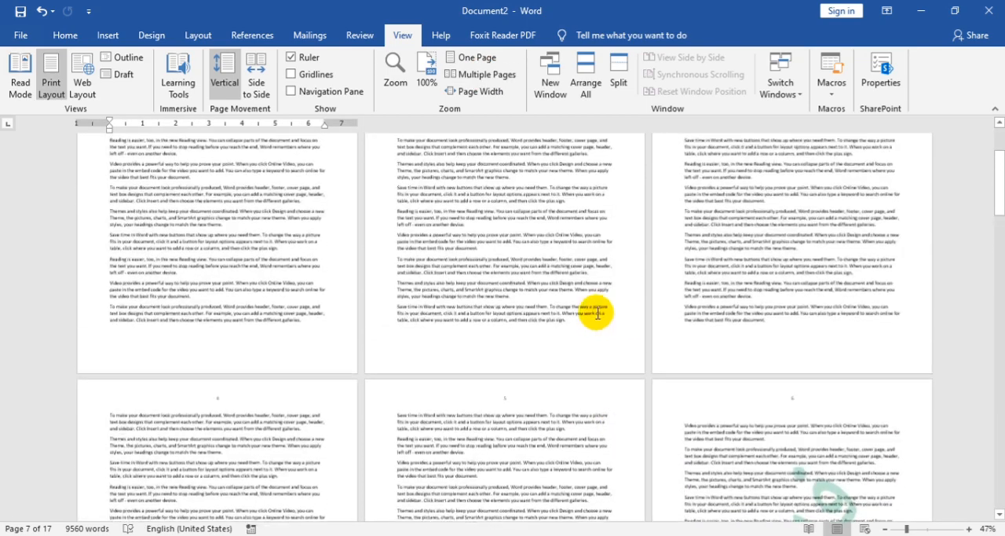
scroll(598, 313, "up", 1)
scroll(595, 311, "down", 3)
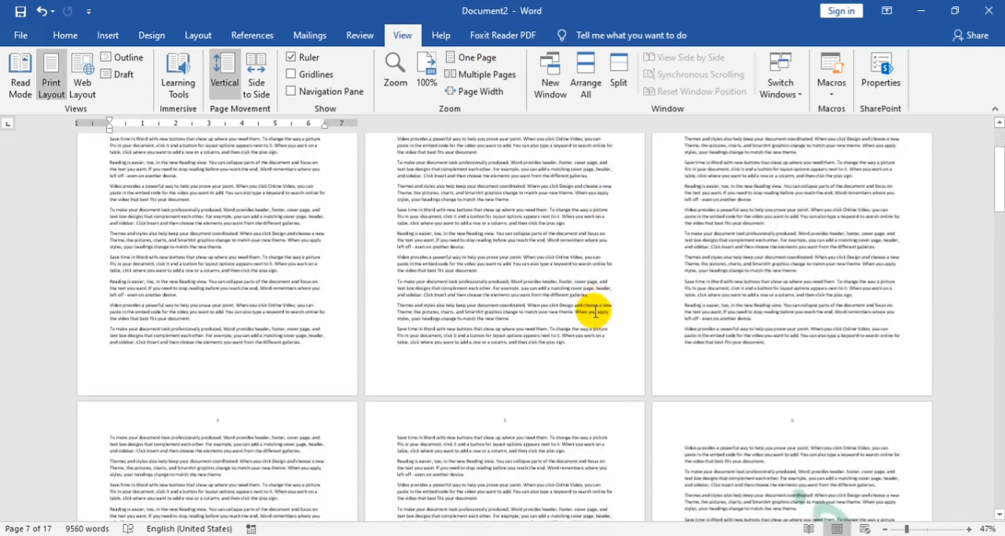
scroll(801, 417, "down", 2)
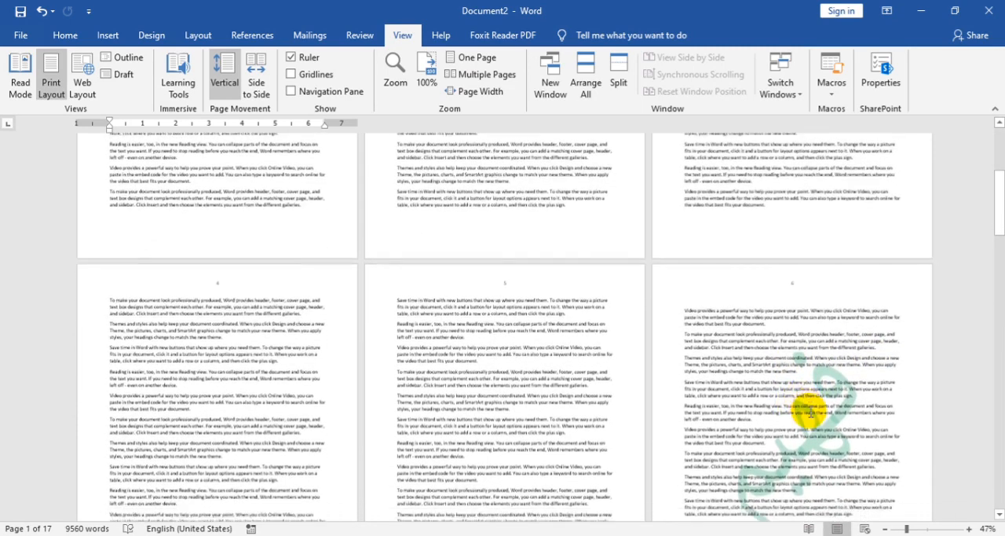
scroll(811, 407, "down", 2)
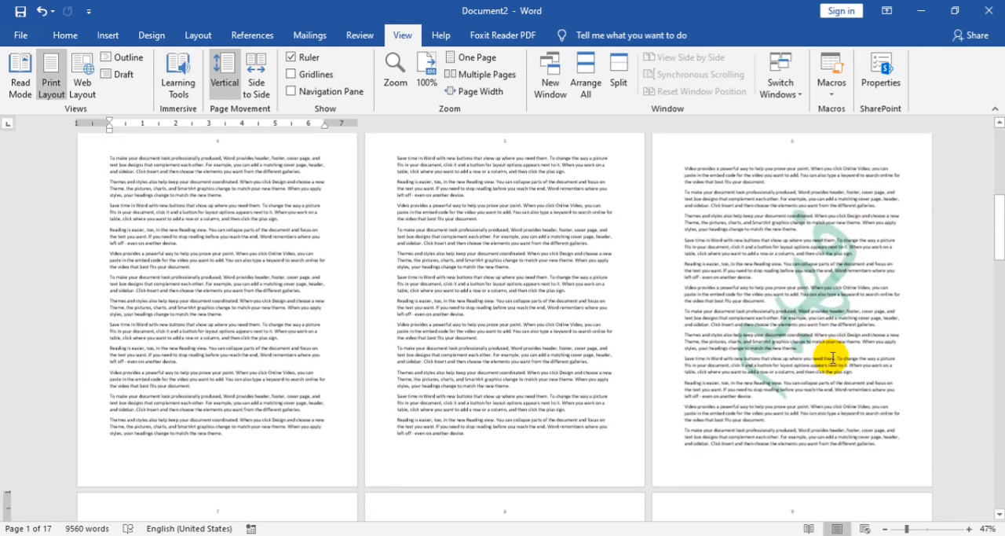
scroll(832, 358, "down", 8)
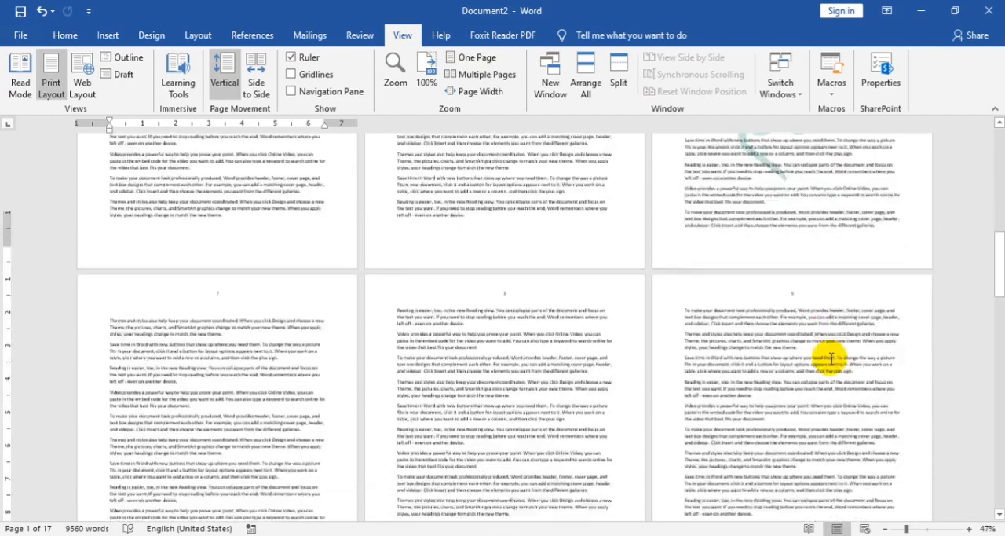
scroll(831, 358, "down", 10)
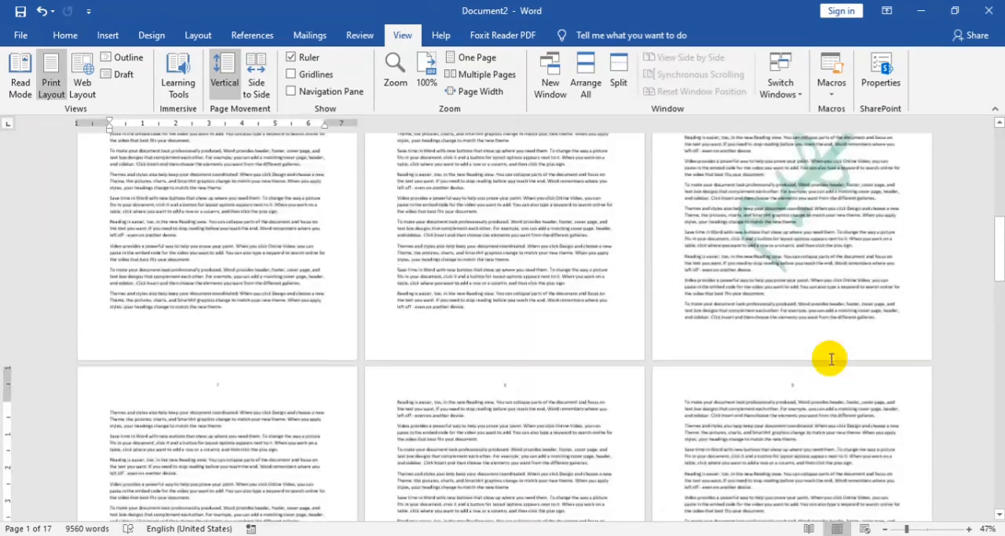
scroll(831, 358, "up", 2)
left_click(820, 344)
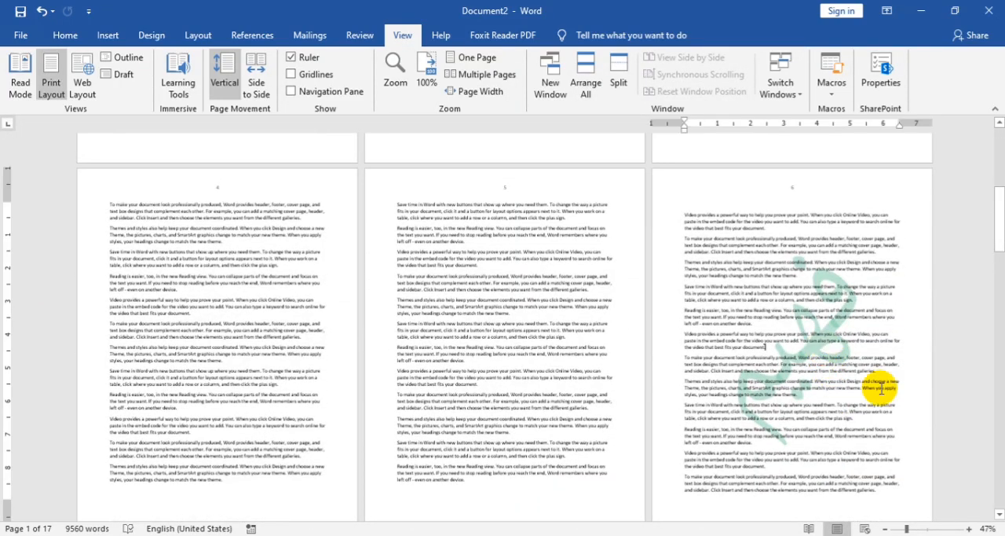